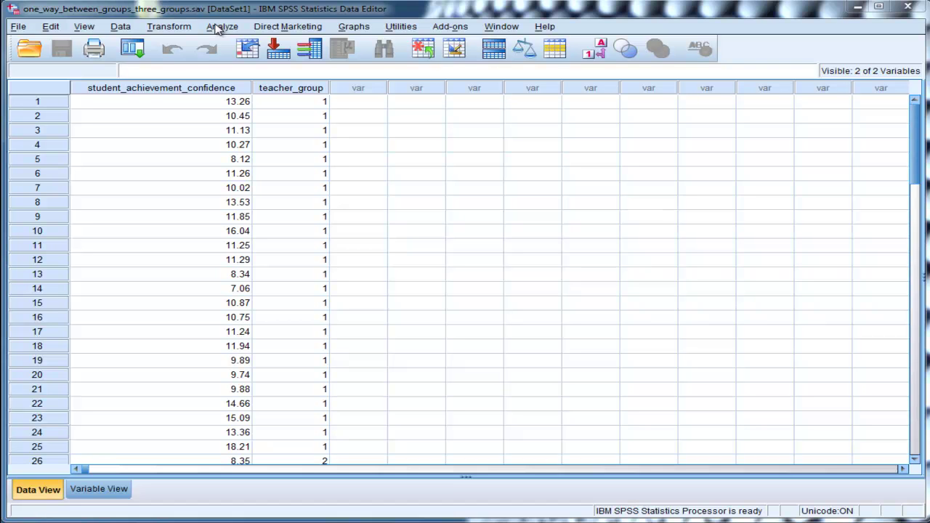
- Set up Frequencies for student_achievement_confidence with Display frequency tables unchecked, accepting the warning
{"action": "left_click", "coordinate": [220, 26]}
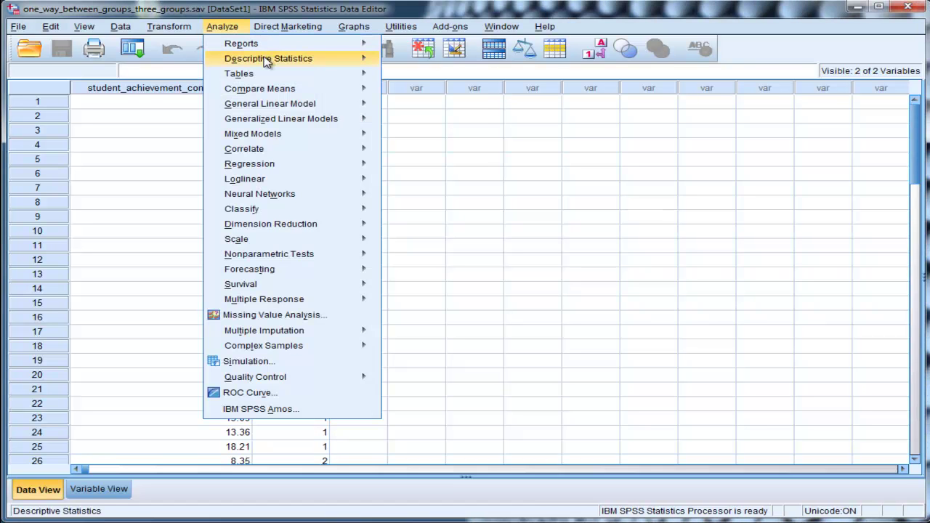
{"action": "mouse_move", "coordinate": [266, 61]}
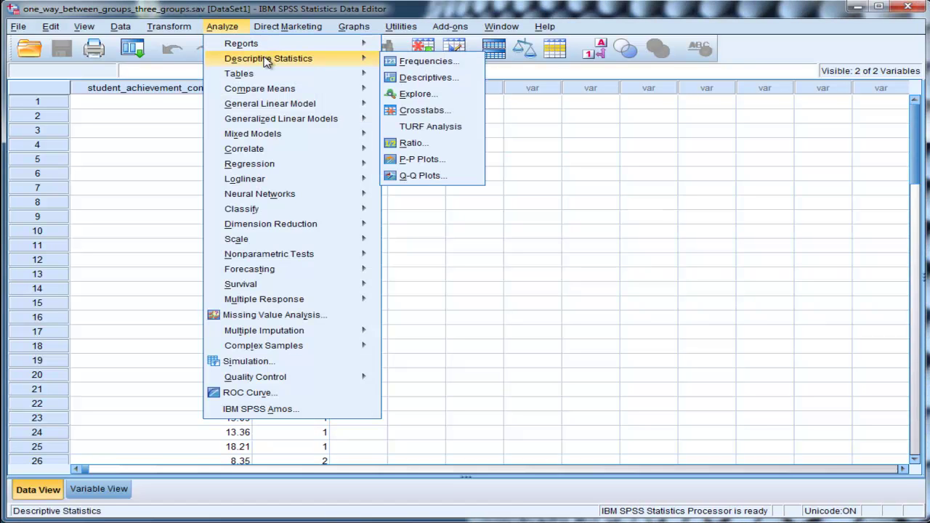
{"action": "left_click", "coordinate": [412, 61]}
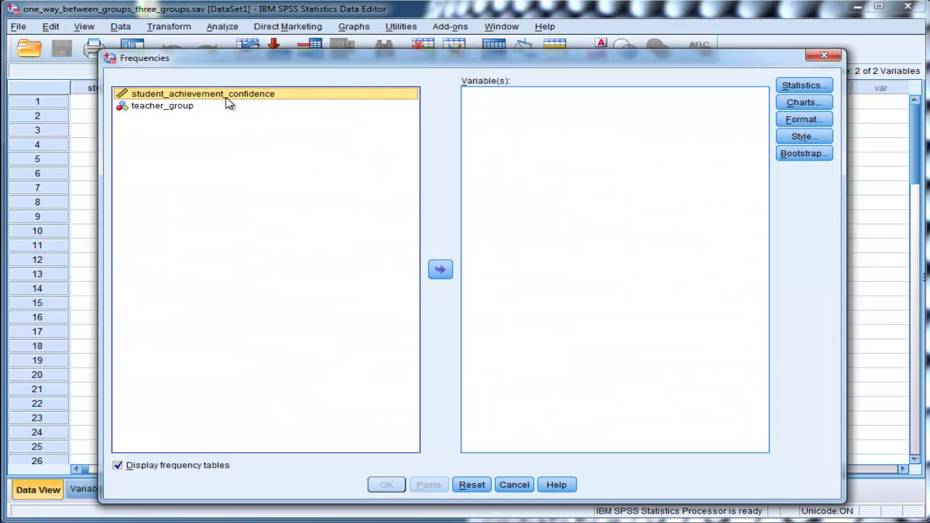
{"action": "left_click", "coordinate": [439, 278]}
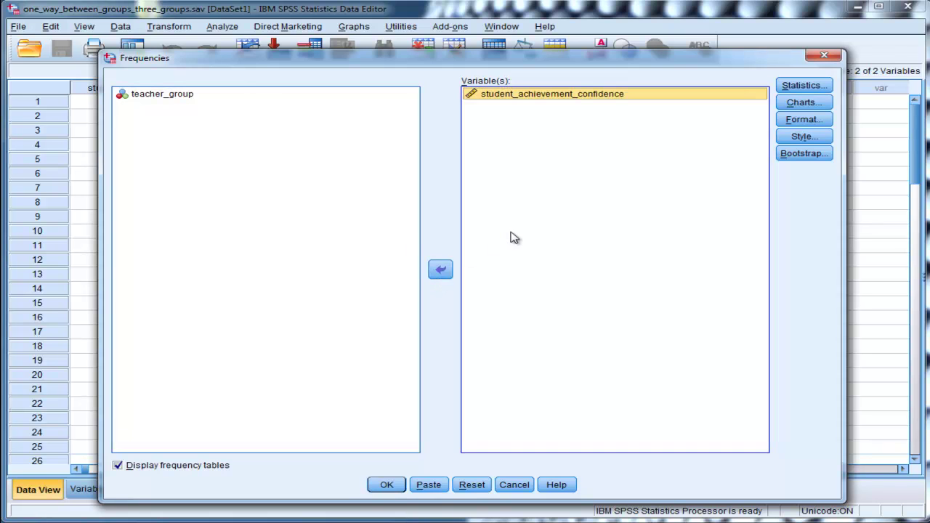
{"action": "left_click", "coordinate": [182, 468]}
{"action": "left_click", "coordinate": [181, 468]}
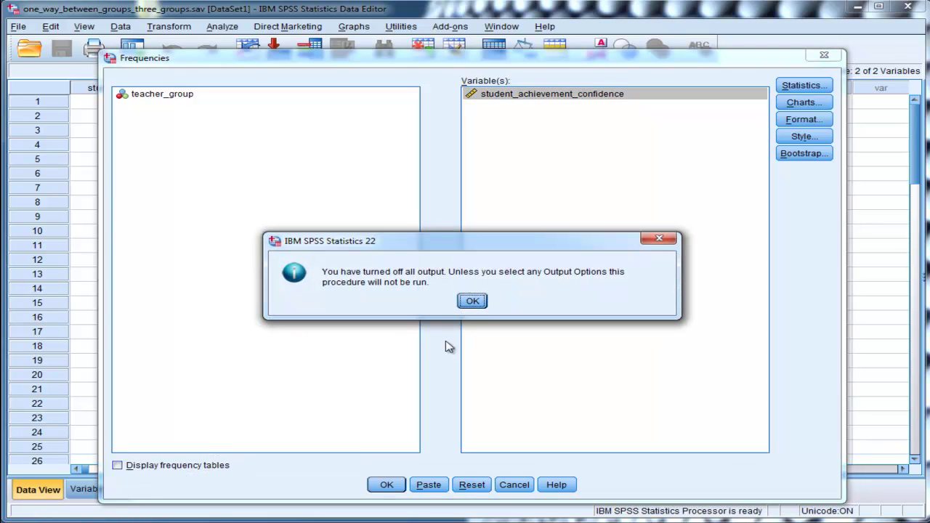
{"action": "left_click", "coordinate": [467, 306]}
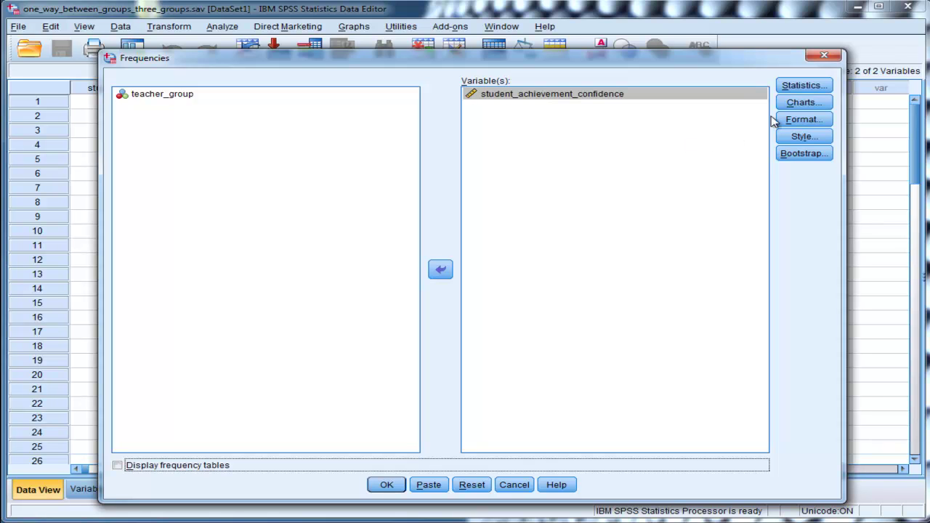
- Choose Std. deviation, Variance, Range, Minimum and Maximum as the Frequencies statistics
{"action": "left_click", "coordinate": [792, 85]}
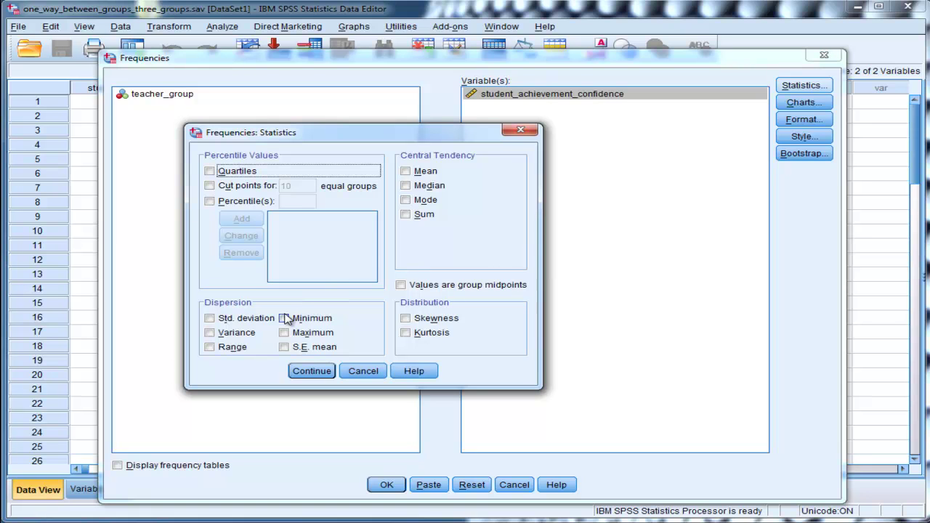
{"action": "left_click", "coordinate": [247, 321]}
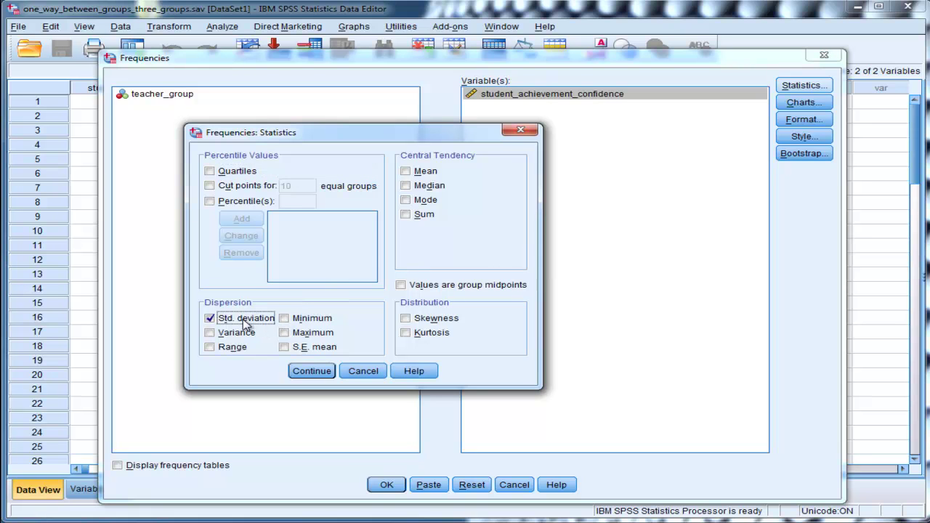
{"action": "left_click", "coordinate": [245, 332]}
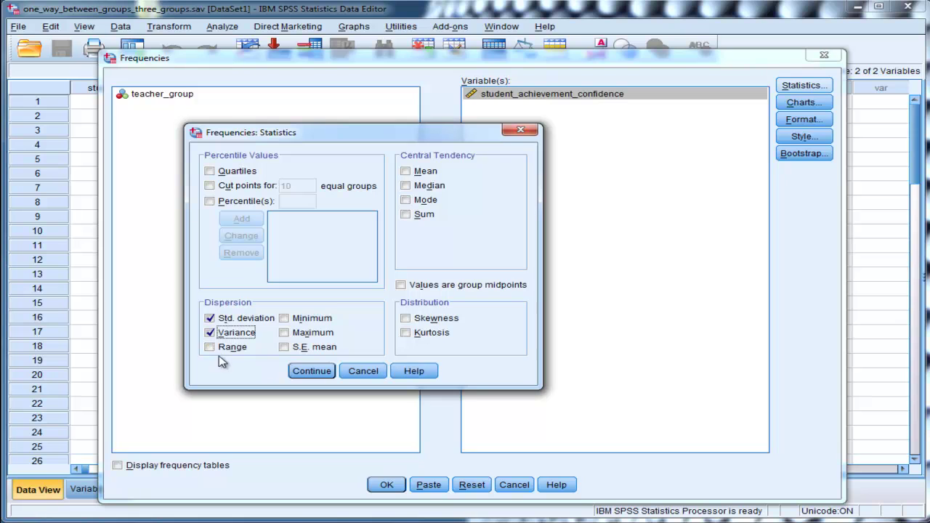
{"action": "left_click", "coordinate": [225, 349]}
{"action": "left_click", "coordinate": [284, 321]}
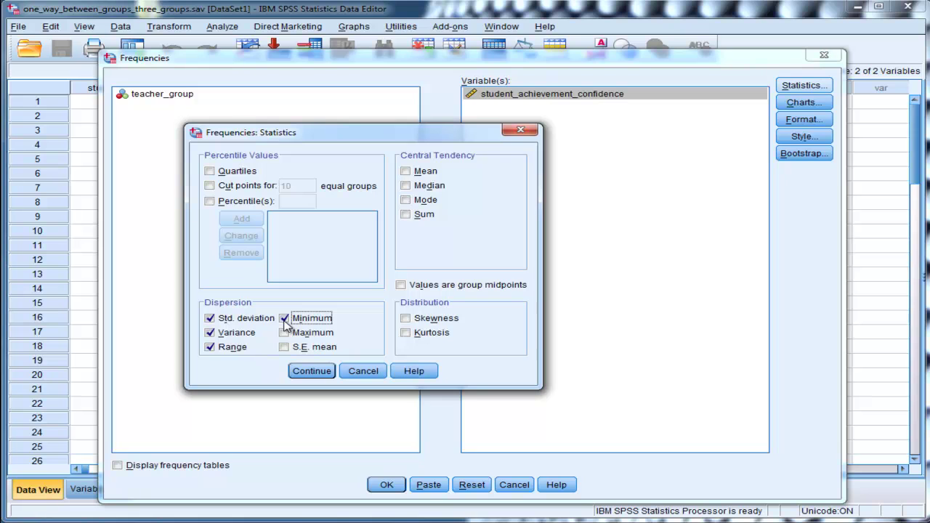
{"action": "left_click", "coordinate": [284, 334]}
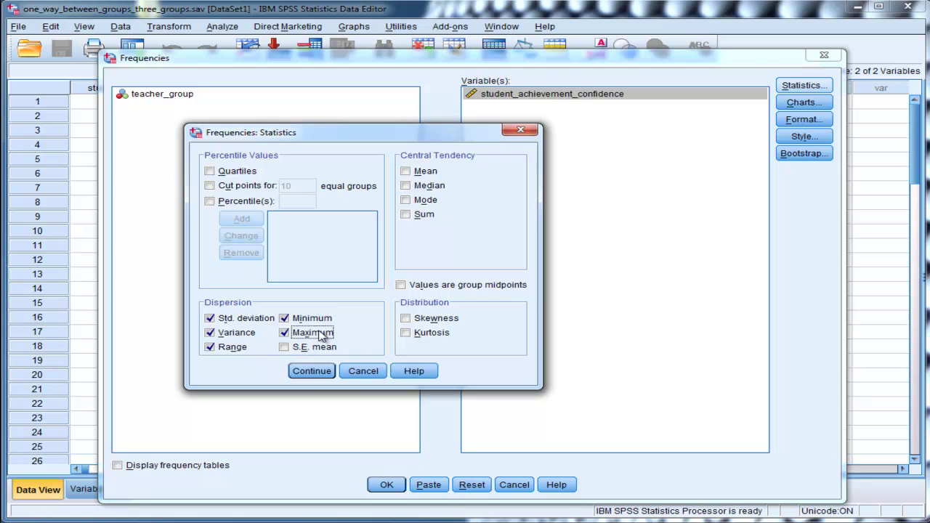
{"action": "left_click", "coordinate": [312, 371]}
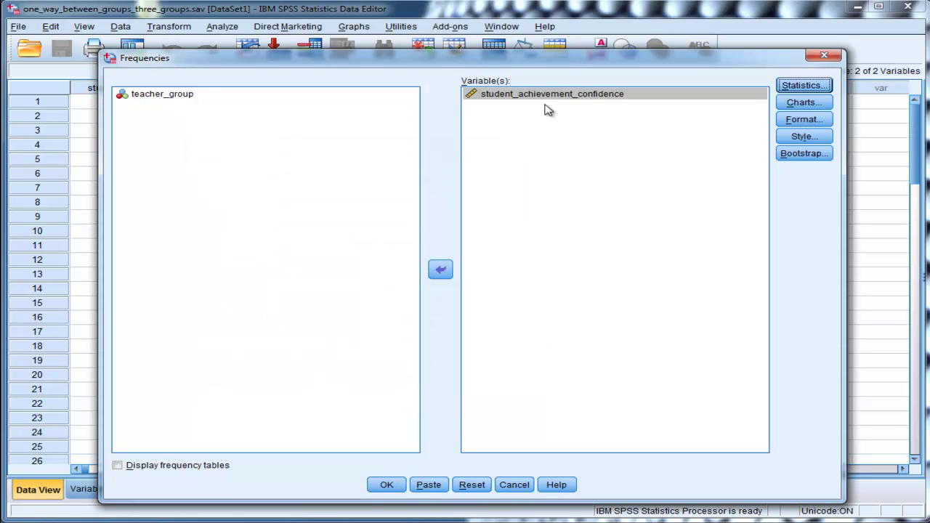
- Run Frequencies to get SD 2.98313, variance 8.899, range 13.33, then launch Calculator
{"action": "left_click_drag", "start_coordinate": [544, 59], "coordinate": [532, 29]}
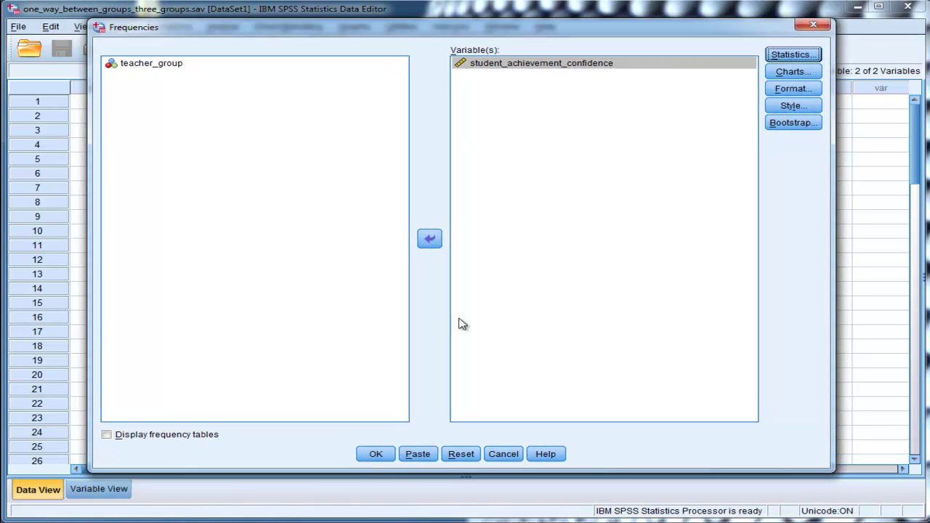
{"action": "left_click", "coordinate": [377, 460]}
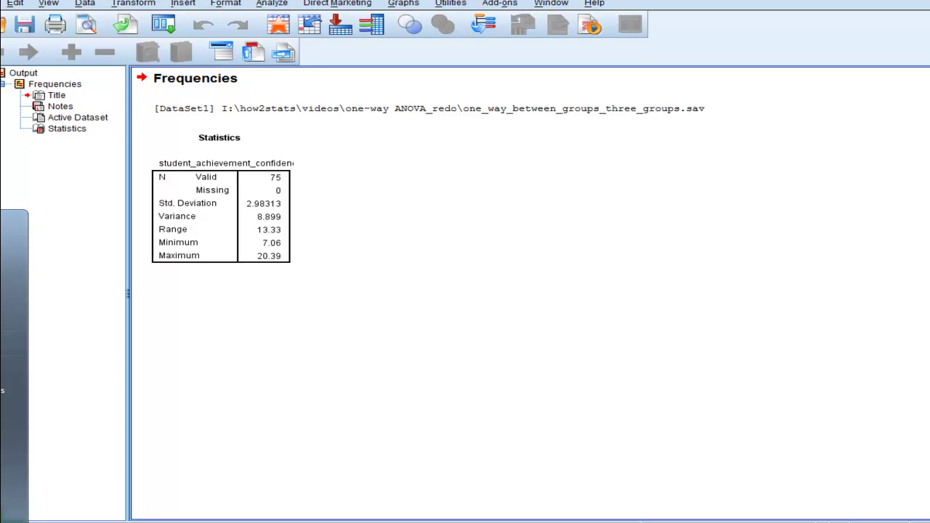
{"action": "key", "text": "Return"}
- Check in Calculator that 20.39 - 7.06 equals the 13.33 range, then close it
{"action": "left_click_drag", "start_coordinate": [774, 187], "coordinate": [514, 147]}
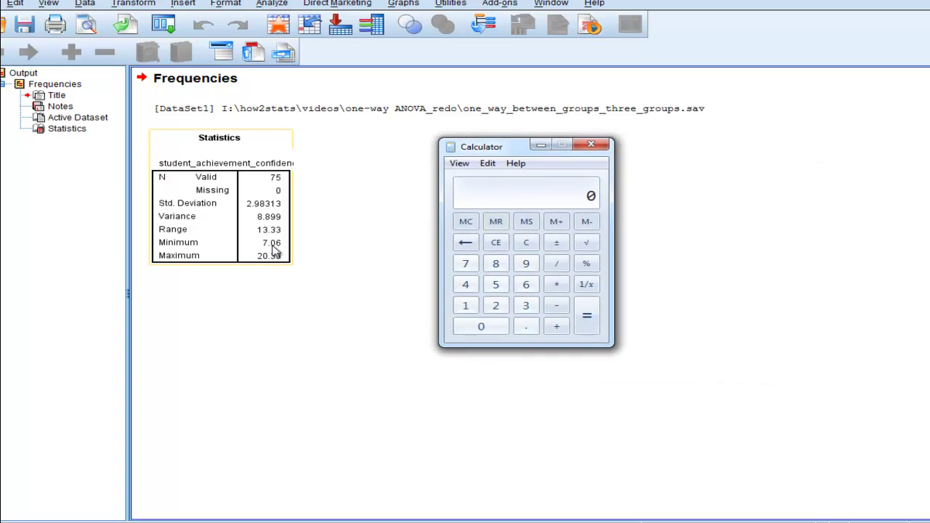
{"action": "type", "text": "20.39"}
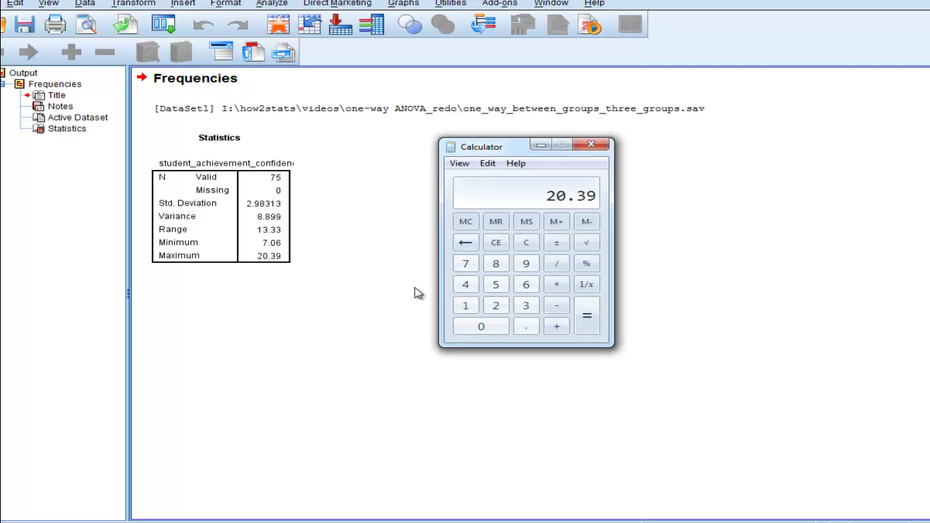
{"action": "type", "text": "-7.06"}
{"action": "key", "text": "Return"}
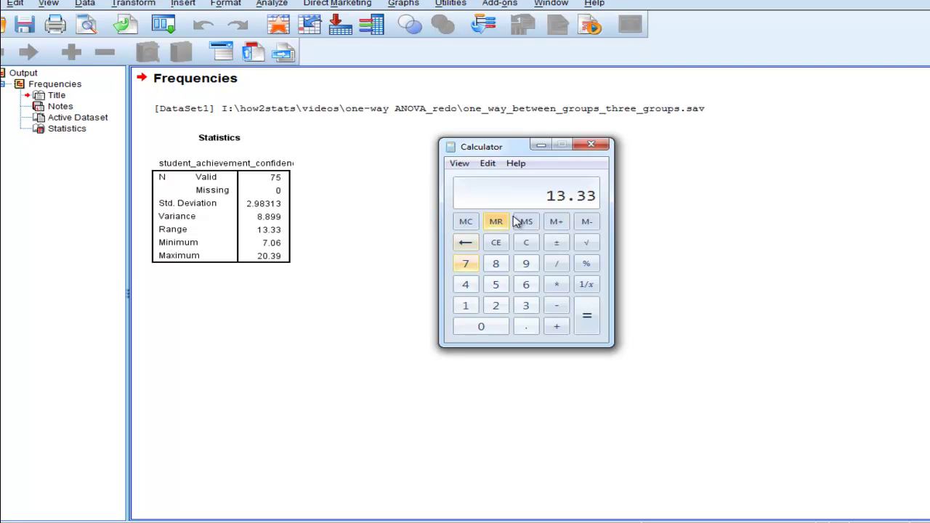
{"action": "left_click", "coordinate": [273, 263]}
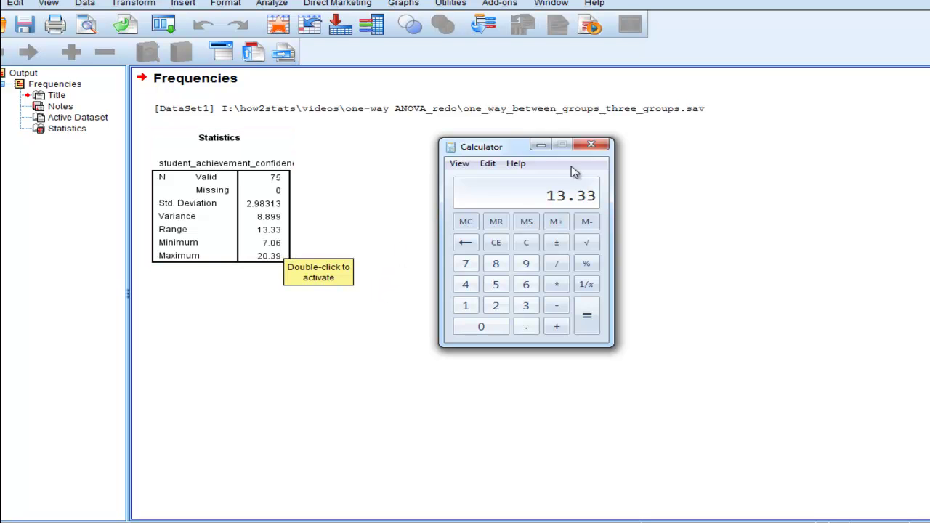
{"action": "left_click", "coordinate": [590, 144]}
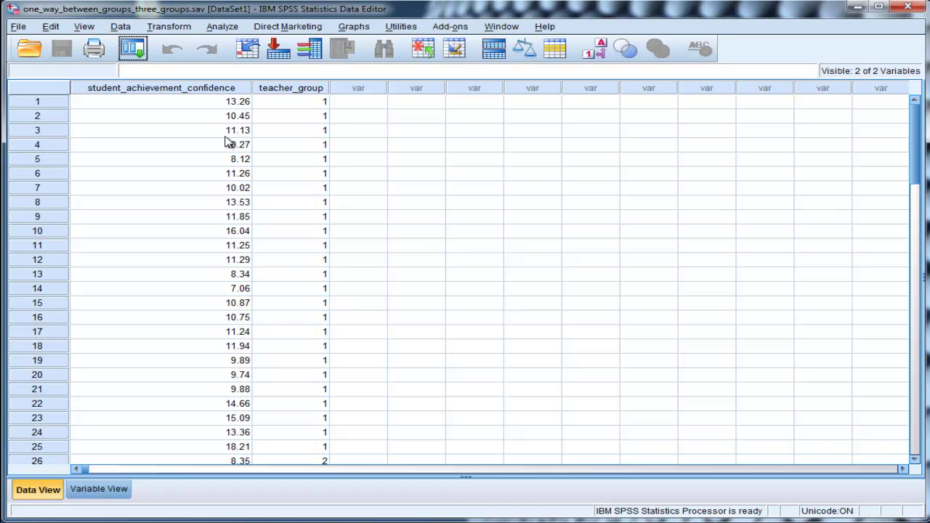
{"action": "left_click_drag", "start_coordinate": [182, 103], "coordinate": [315, 447]}
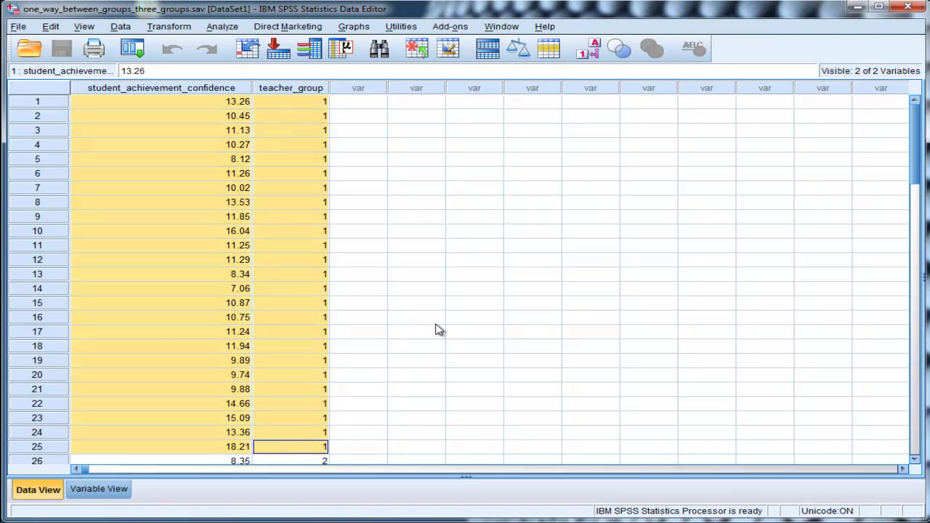
{"action": "scroll", "coordinate": [428, 305], "scroll_direction": "down", "scroll_amount": 9}
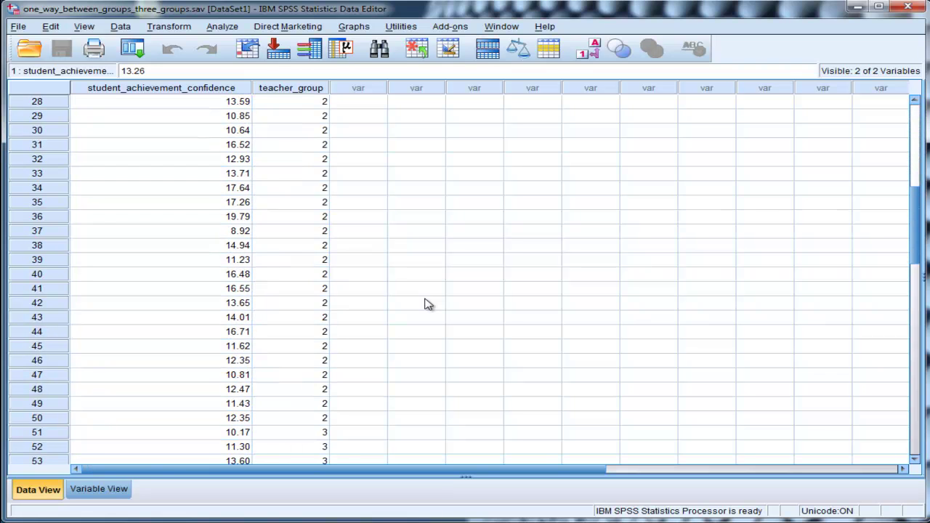
{"action": "scroll", "coordinate": [239, 175], "scroll_direction": "up", "scroll_amount": 1}
{"action": "left_click", "coordinate": [208, 119]}
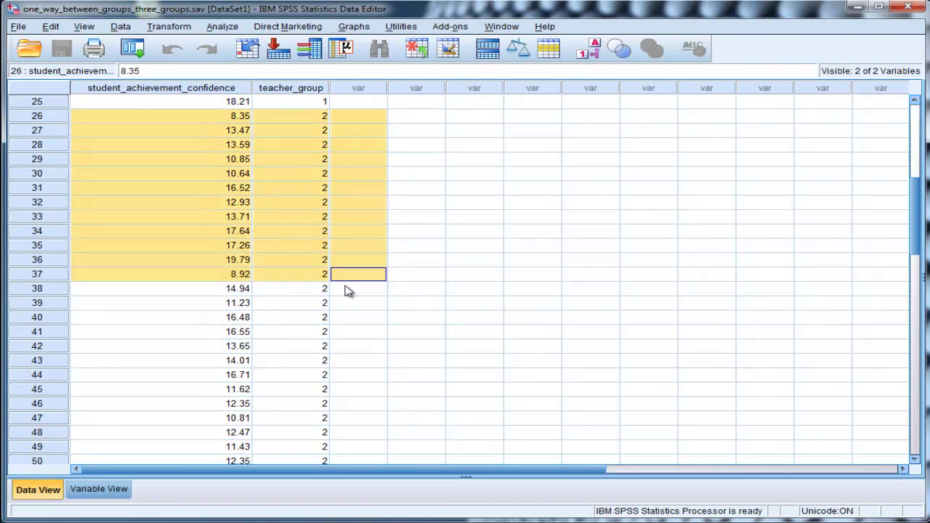
{"action": "left_click_drag", "start_coordinate": [375, 369], "coordinate": [325, 460]}
{"action": "scroll", "coordinate": [290, 443], "scroll_direction": "down", "scroll_amount": 5}
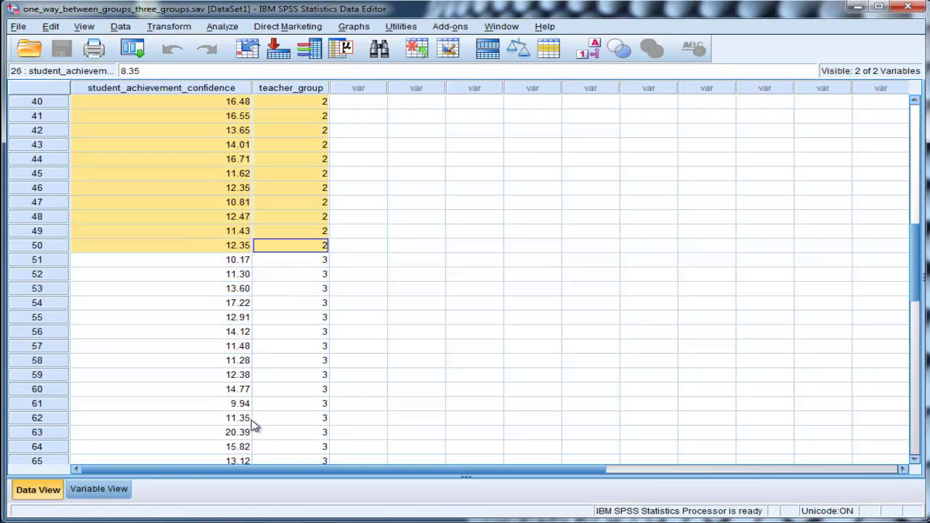
{"action": "scroll", "coordinate": [293, 256], "scroll_direction": "down", "scroll_amount": 3}
{"action": "left_click_drag", "start_coordinate": [202, 132], "coordinate": [316, 487]}
{"action": "scroll", "coordinate": [320, 353], "scroll_direction": "up", "scroll_amount": 5}
{"action": "scroll", "coordinate": [320, 354], "scroll_direction": "up", "scroll_amount": 14}
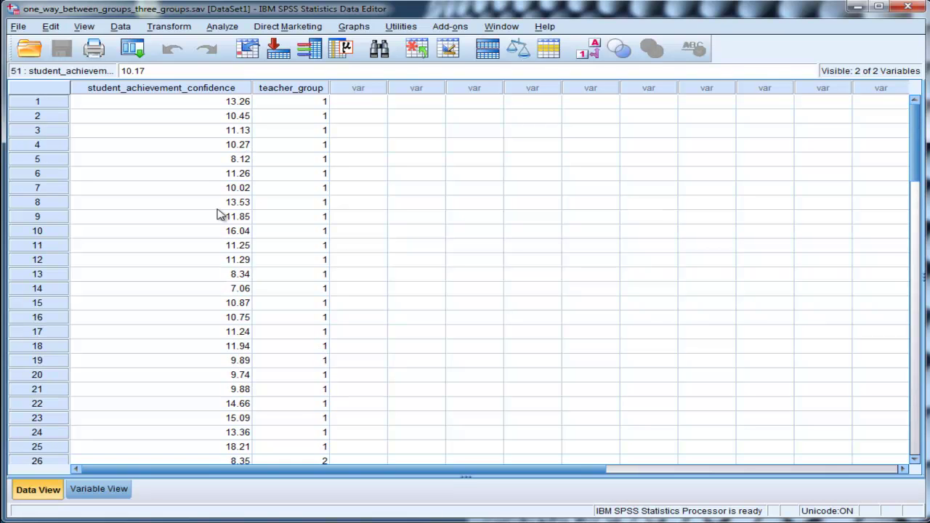
{"action": "left_click", "coordinate": [197, 87]}
{"action": "scroll", "coordinate": [277, 203], "scroll_direction": "down", "scroll_amount": 18}
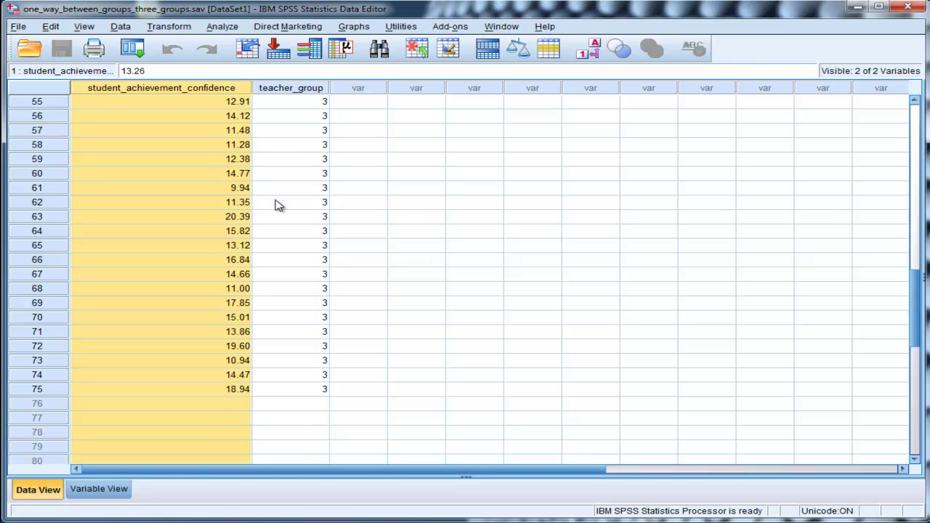
{"action": "scroll", "coordinate": [277, 204], "scroll_direction": "up", "scroll_amount": 12}
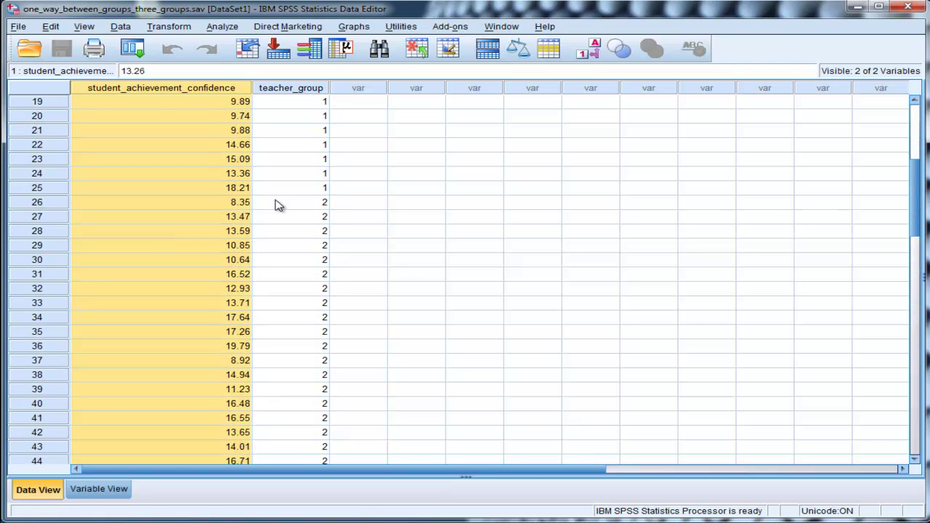
{"action": "scroll", "coordinate": [277, 204], "scroll_direction": "down", "scroll_amount": 13}
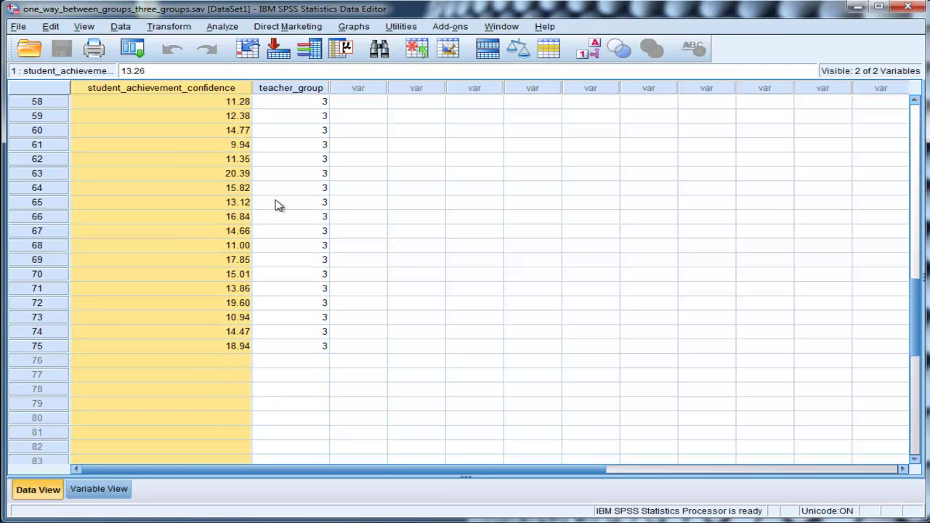
{"action": "scroll", "coordinate": [277, 204], "scroll_direction": "up", "scroll_amount": 19}
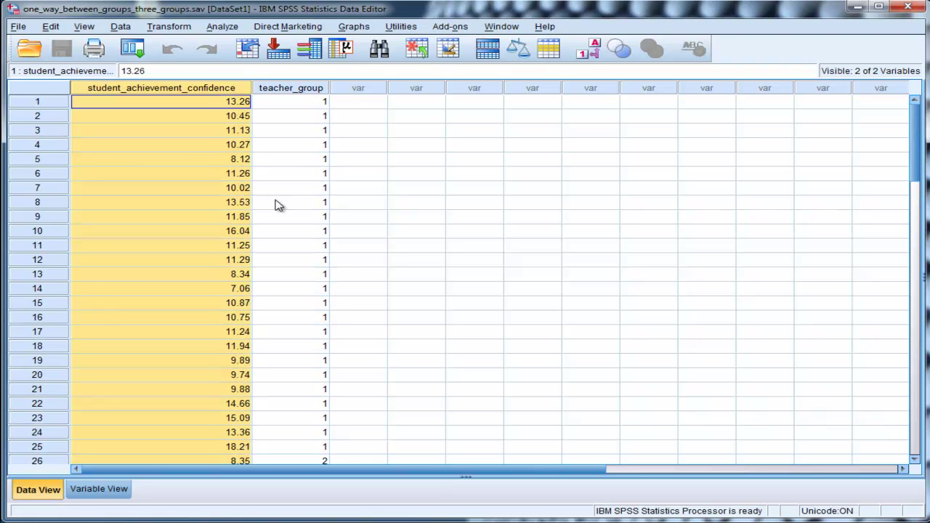
{"action": "left_click", "coordinate": [310, 116]}
{"action": "left_click", "coordinate": [302, 102]}
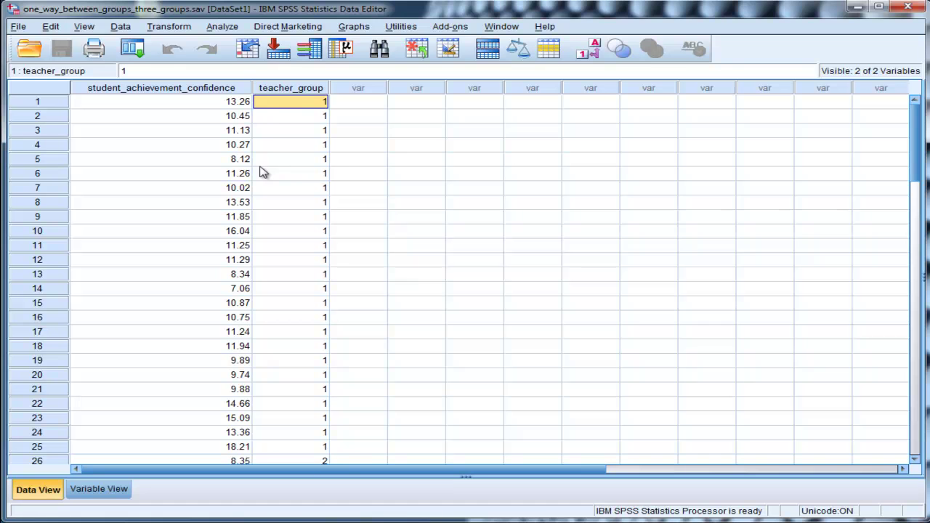
- Set up Explore with student_achievement_confidence as dependent and teacher_group as factor
{"action": "left_click", "coordinate": [222, 26]}
{"action": "mouse_move", "coordinate": [245, 61]}
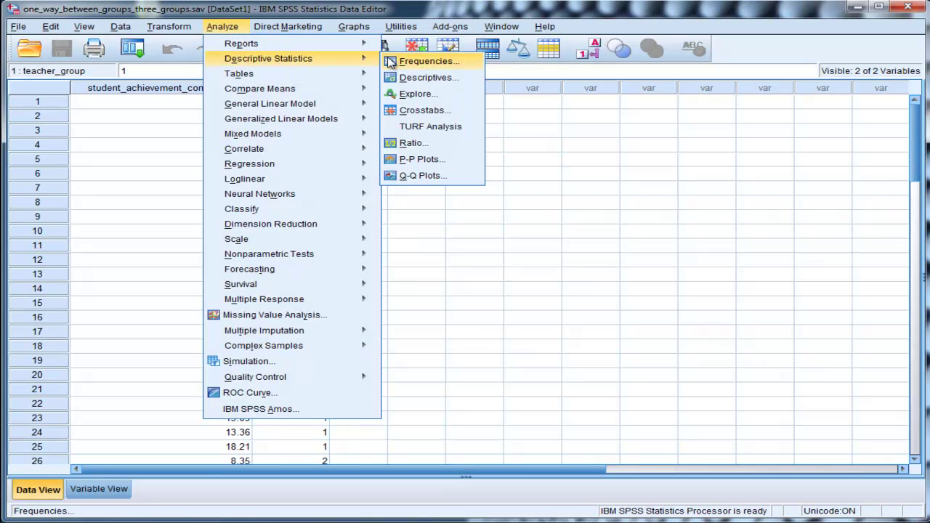
{"action": "left_click", "coordinate": [411, 96]}
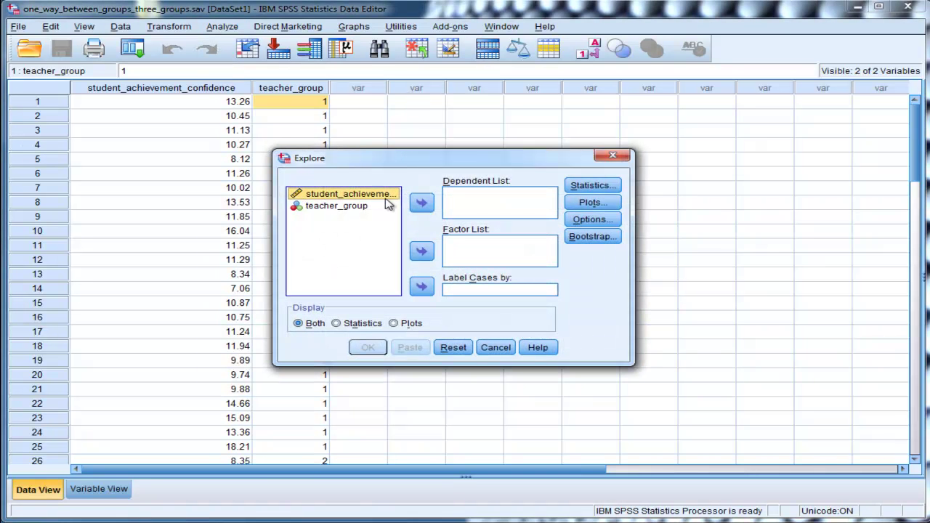
{"action": "left_click", "coordinate": [421, 203]}
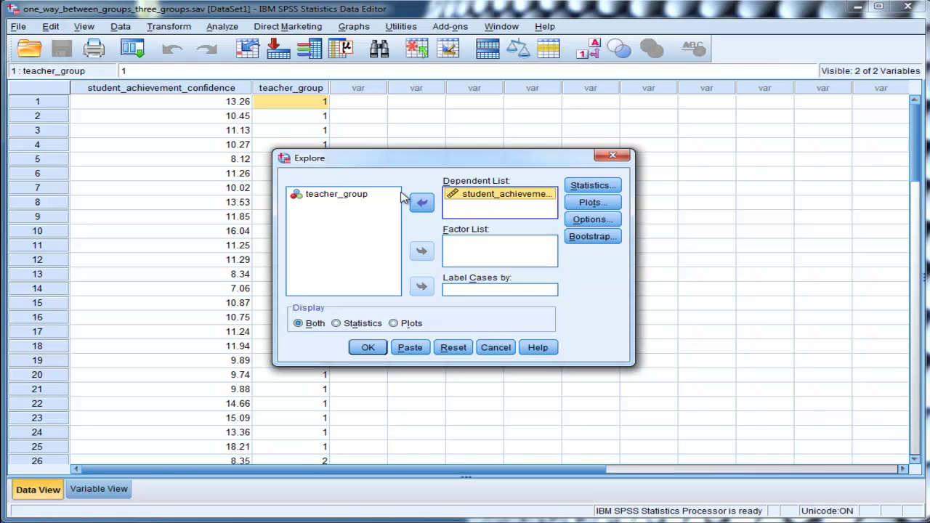
{"action": "left_click", "coordinate": [314, 198]}
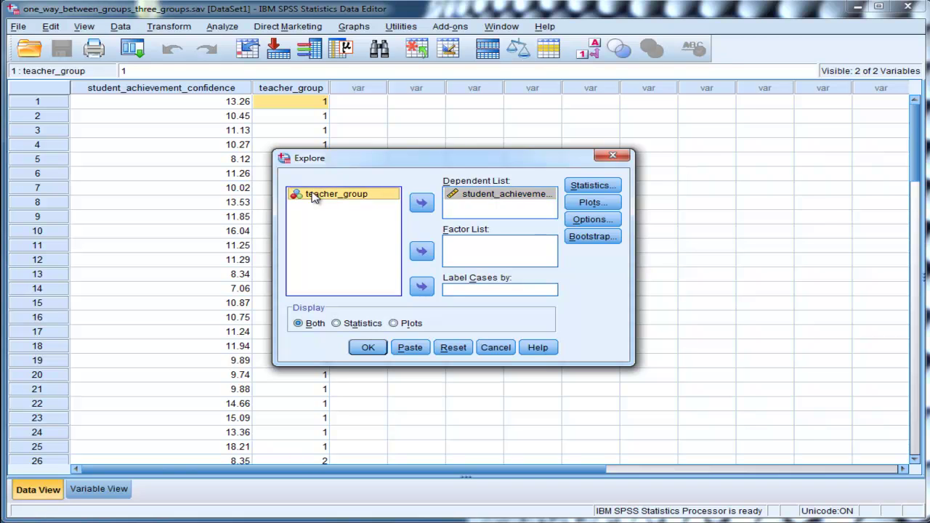
{"action": "left_click", "coordinate": [423, 251]}
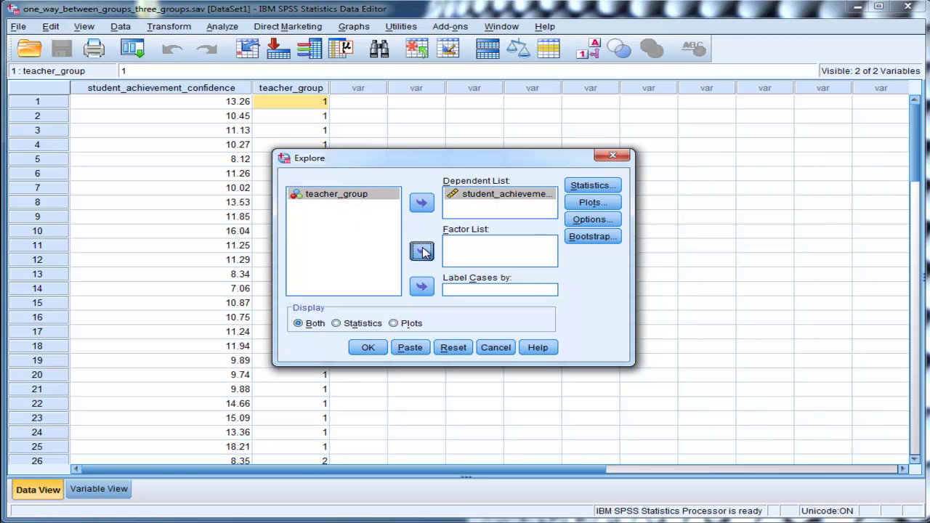
- Keep descriptives, display statistics only without plots, and run Explore per teacher group
{"action": "left_click", "coordinate": [574, 187]}
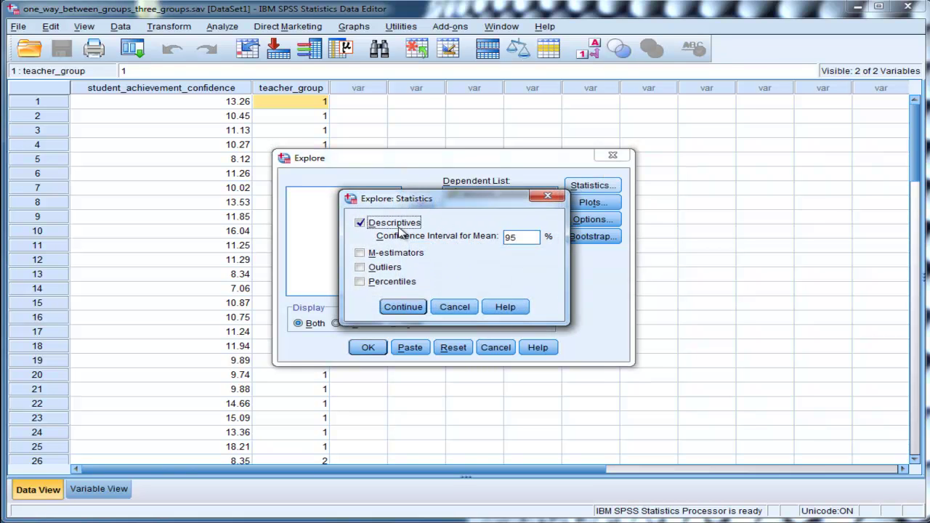
{"action": "left_click", "coordinate": [402, 308]}
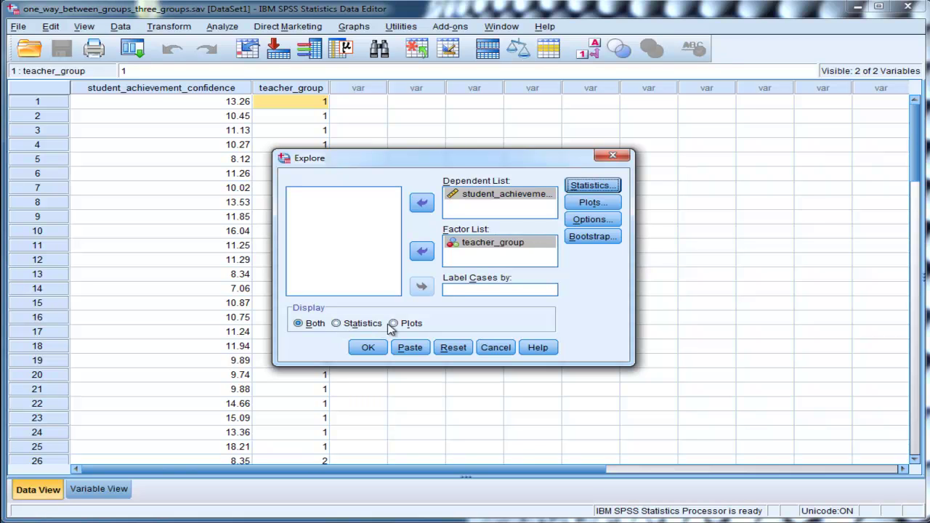
{"action": "left_click", "coordinate": [363, 326]}
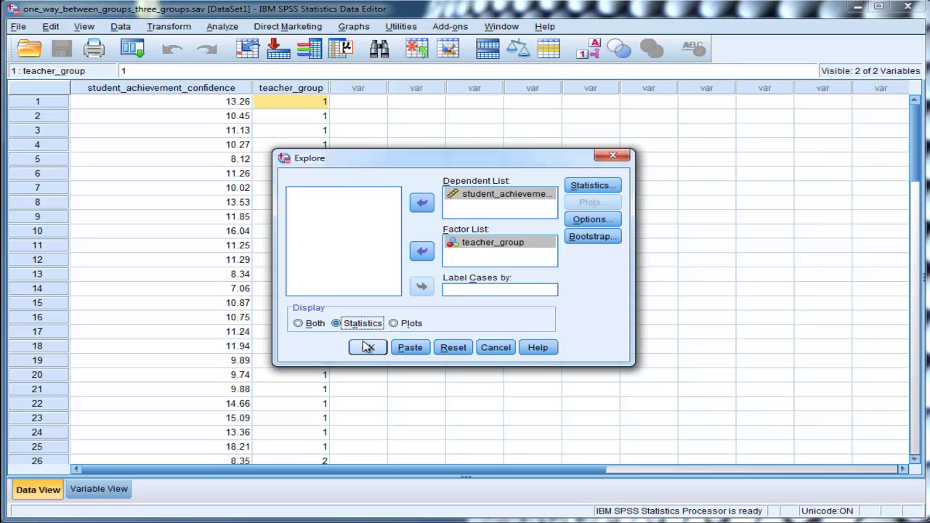
{"action": "left_click", "coordinate": [364, 347]}
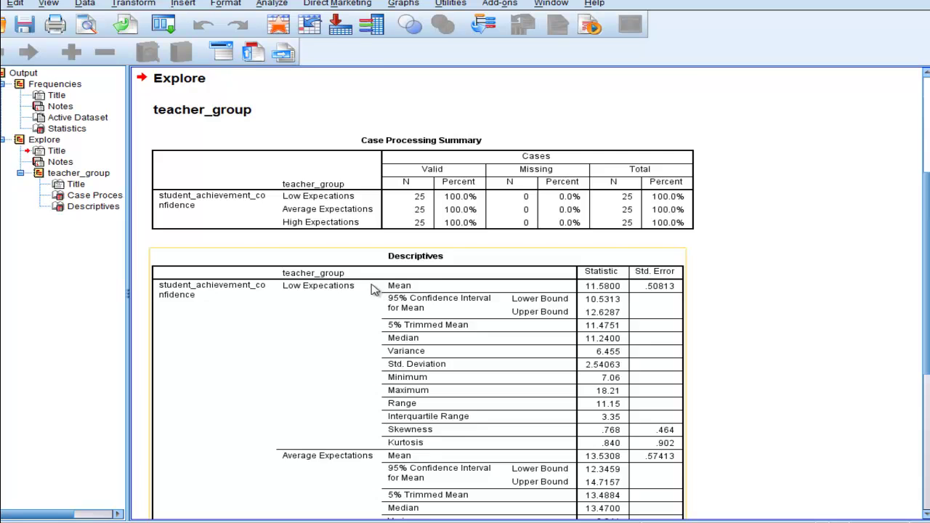
{"action": "scroll", "coordinate": [390, 306], "scroll_direction": "down", "scroll_amount": 9}
{"action": "scroll", "coordinate": [366, 283], "scroll_direction": "up", "scroll_amount": 5}
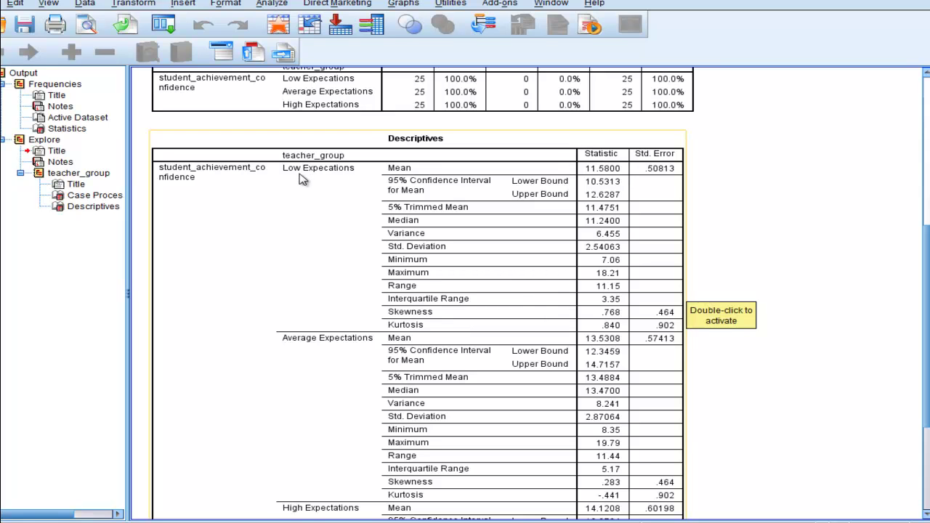
{"action": "scroll", "coordinate": [654, 162], "scroll_direction": "down", "scroll_amount": 3}
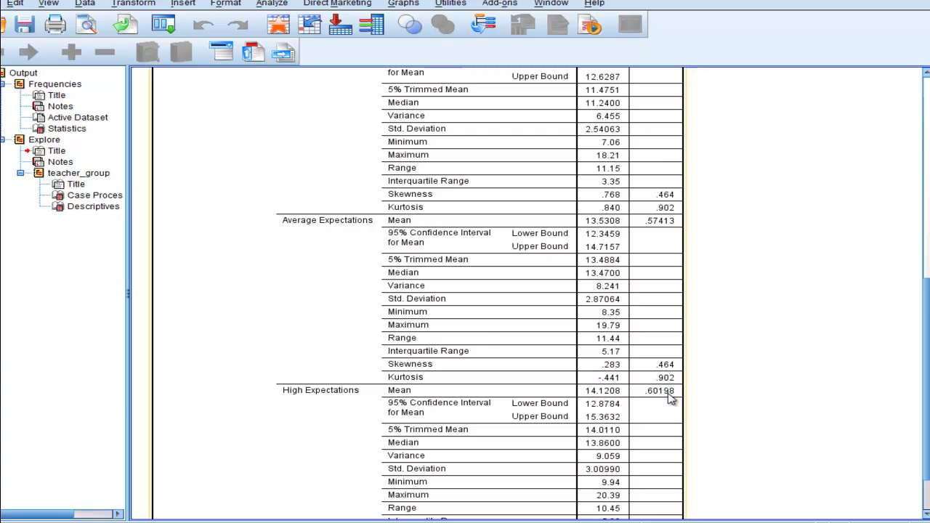
{"action": "scroll", "coordinate": [342, 239], "scroll_direction": "down", "scroll_amount": 2}
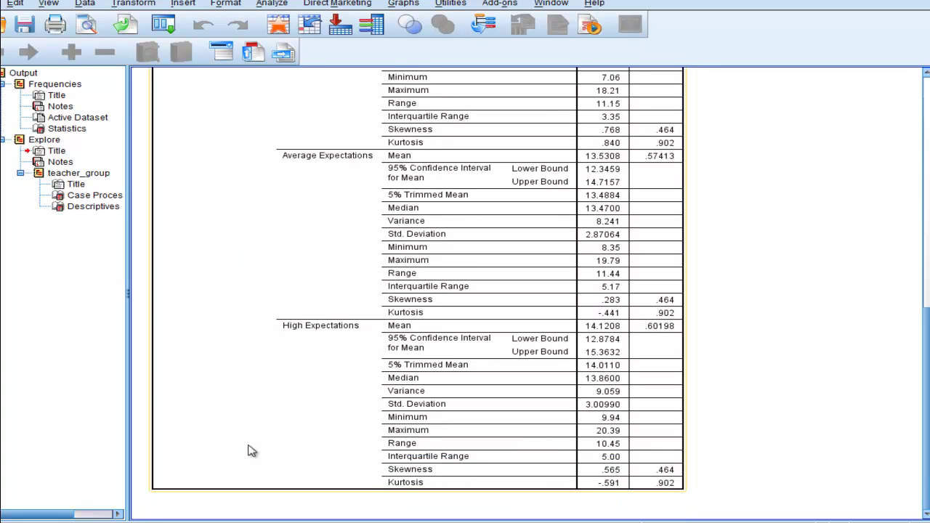
{"action": "scroll", "coordinate": [257, 409], "scroll_direction": "up", "scroll_amount": 3}
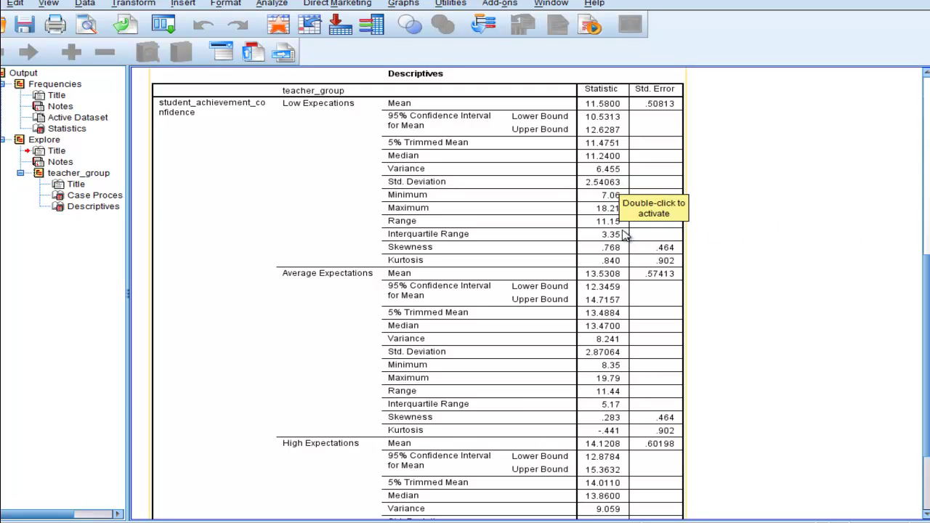
- Scroll from the Explore Descriptives table back up to the overall Frequencies statistics
{"action": "left_click", "coordinate": [619, 232]}
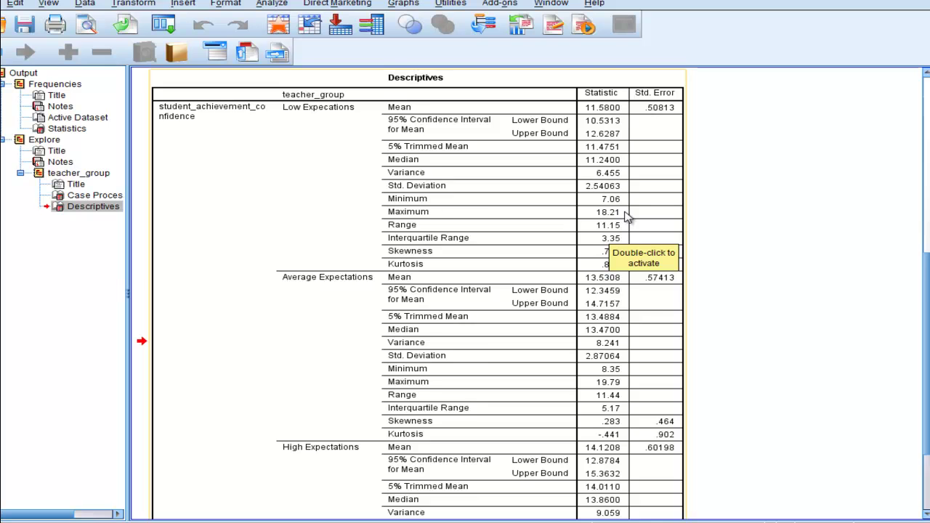
{"action": "scroll", "coordinate": [627, 216], "scroll_direction": "down", "scroll_amount": 3}
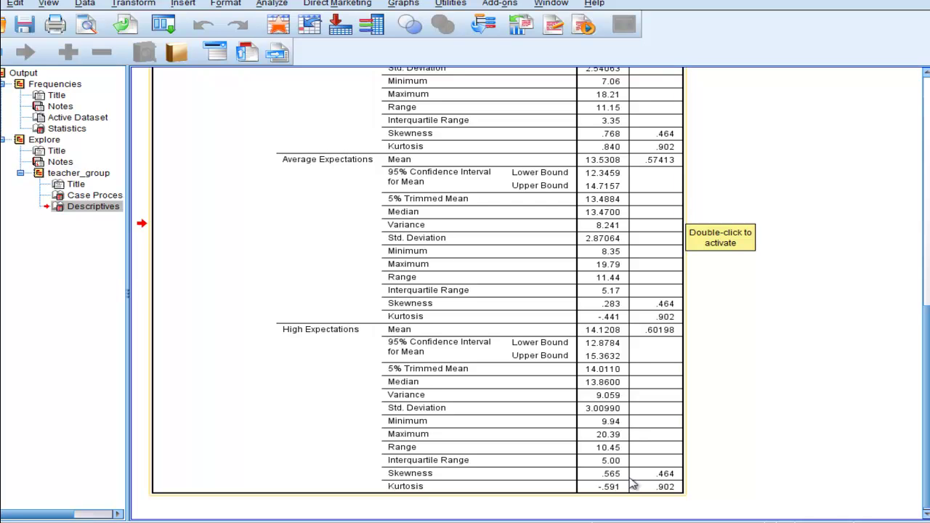
{"action": "scroll", "coordinate": [741, 279], "scroll_direction": "up", "scroll_amount": 10}
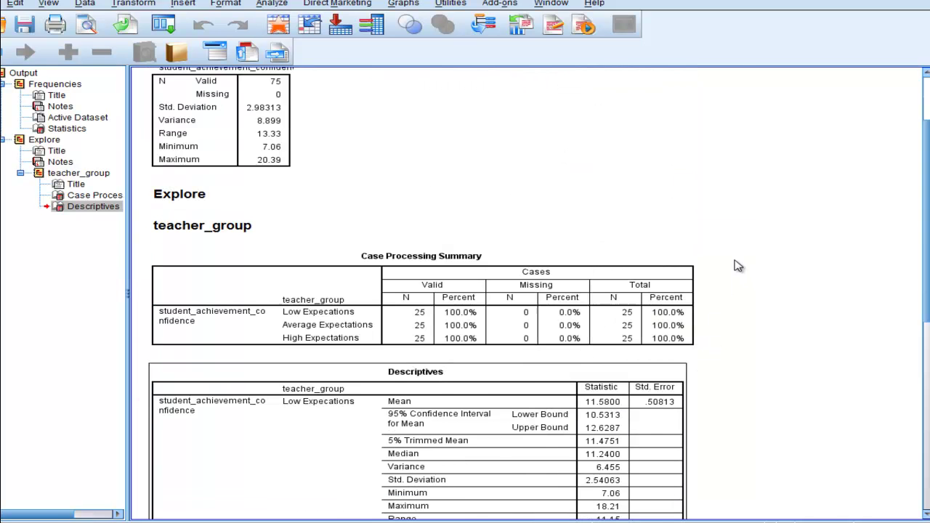
{"action": "scroll", "coordinate": [864, 70], "scroll_direction": "up", "scroll_amount": 3}
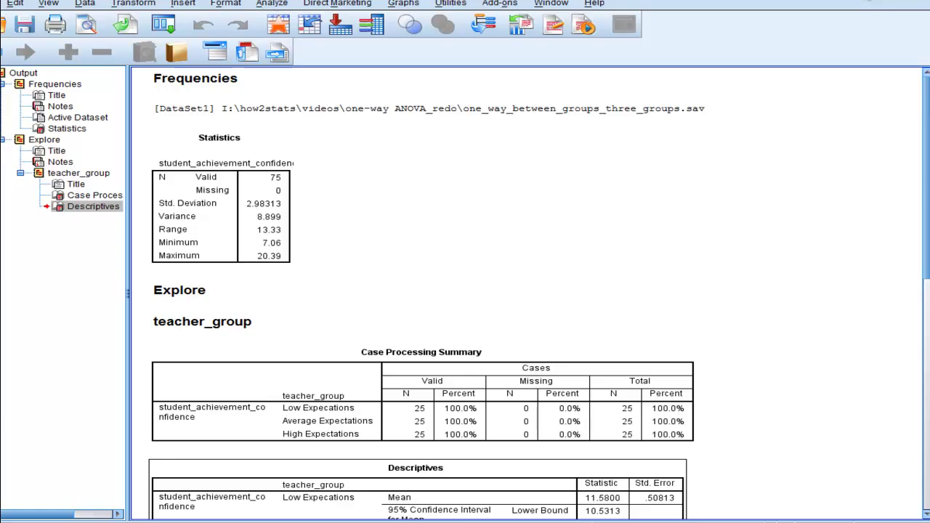